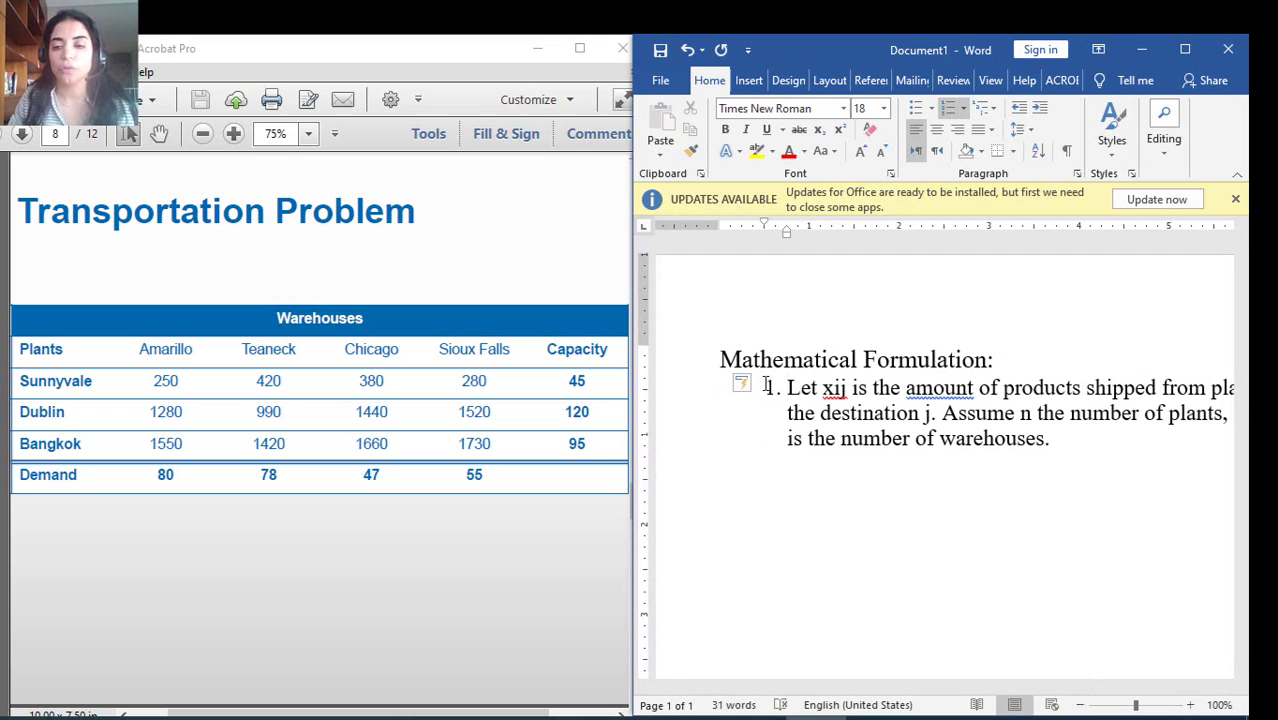
pyautogui.click(1110, 450)
pyautogui.press('Return')
pyautogui.press('Return')
pyautogui.write('2')
pyautogui.press('BackSpace')
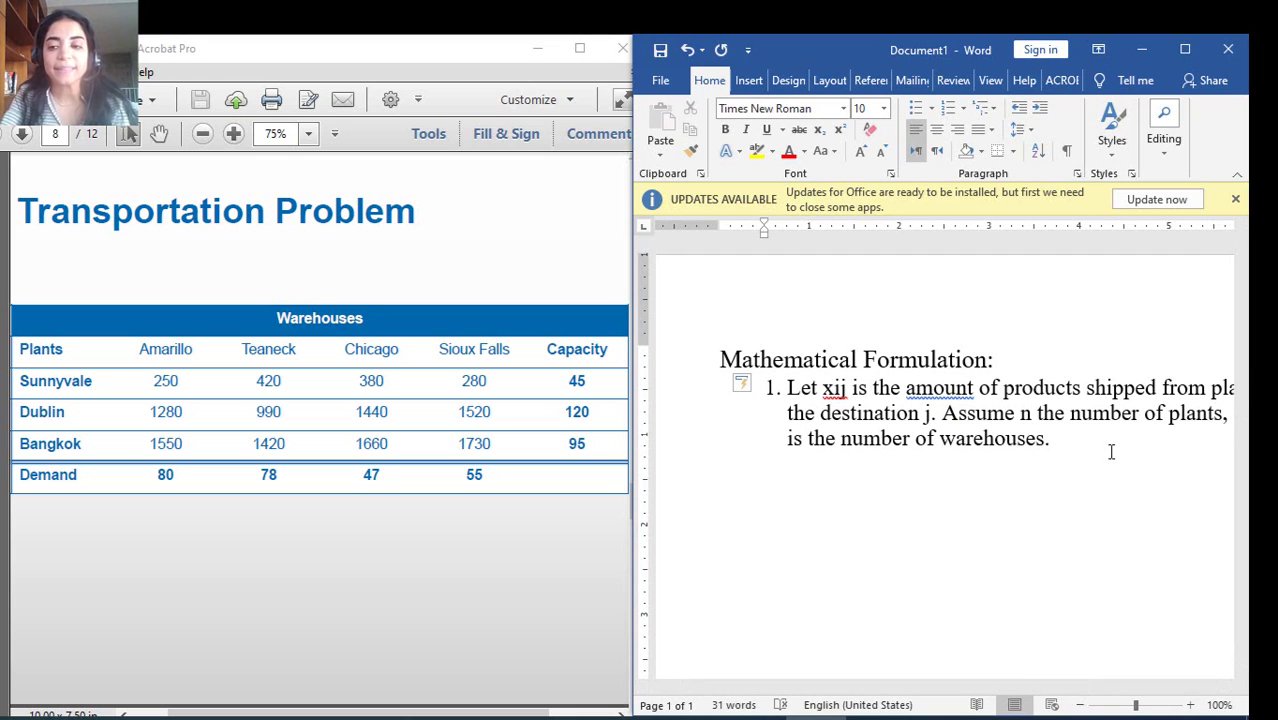
# - Add a second numbered item below the decision variable definition, beginning with "Min("
pyautogui.click(1062, 440)
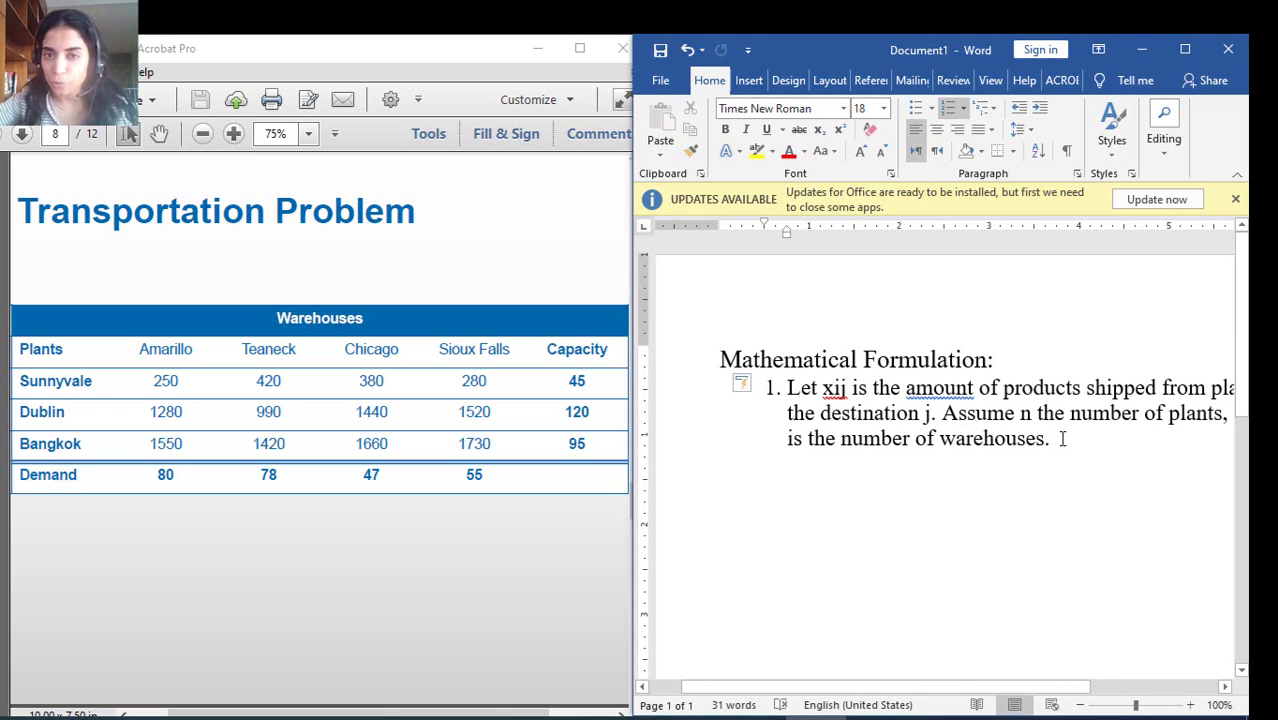
pyautogui.press('Return')
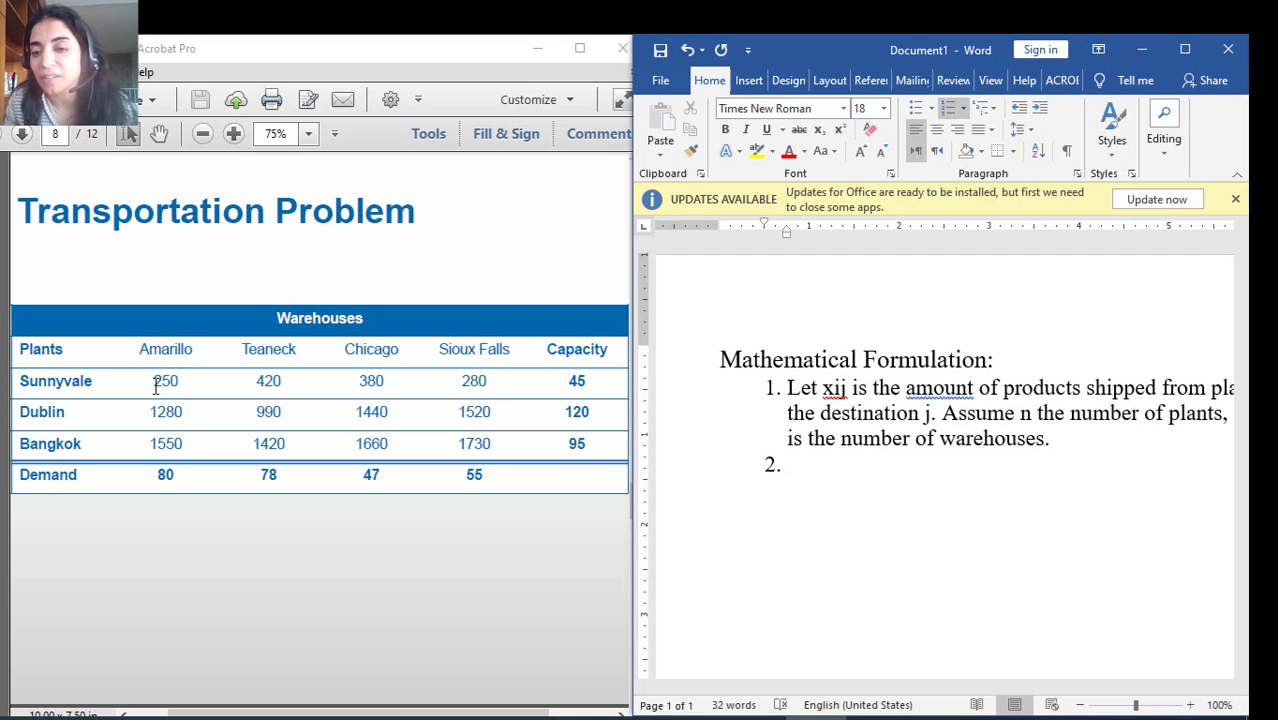
pyautogui.write('min(')
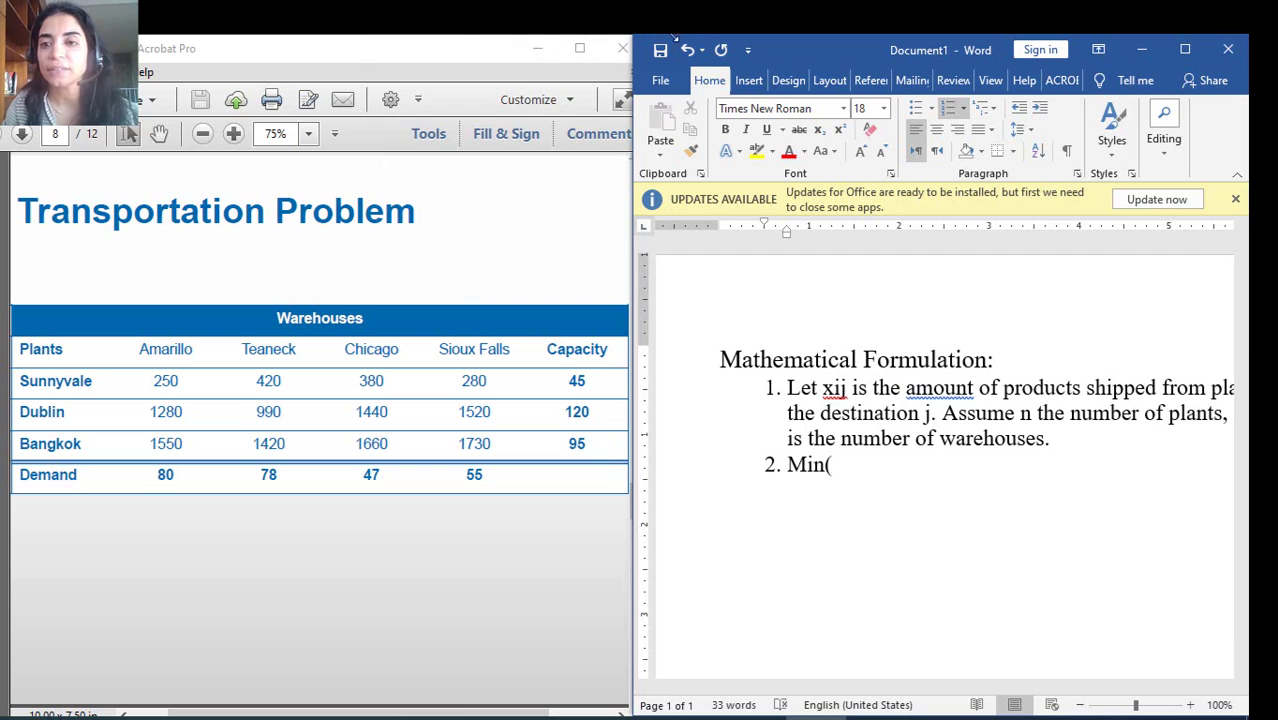
# - Maximize the document window and insert an equation after "Min(" containing a summation from 1 to n
pyautogui.click(1184, 49)
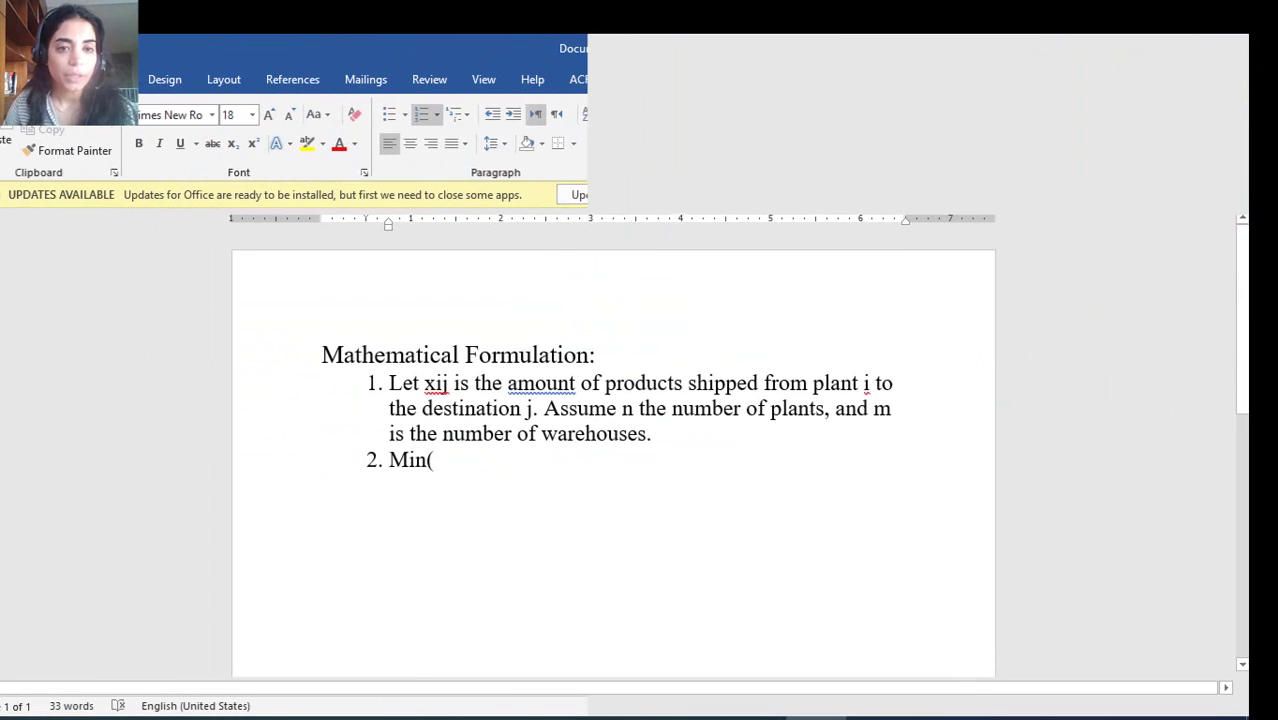
pyautogui.click(130, 80)
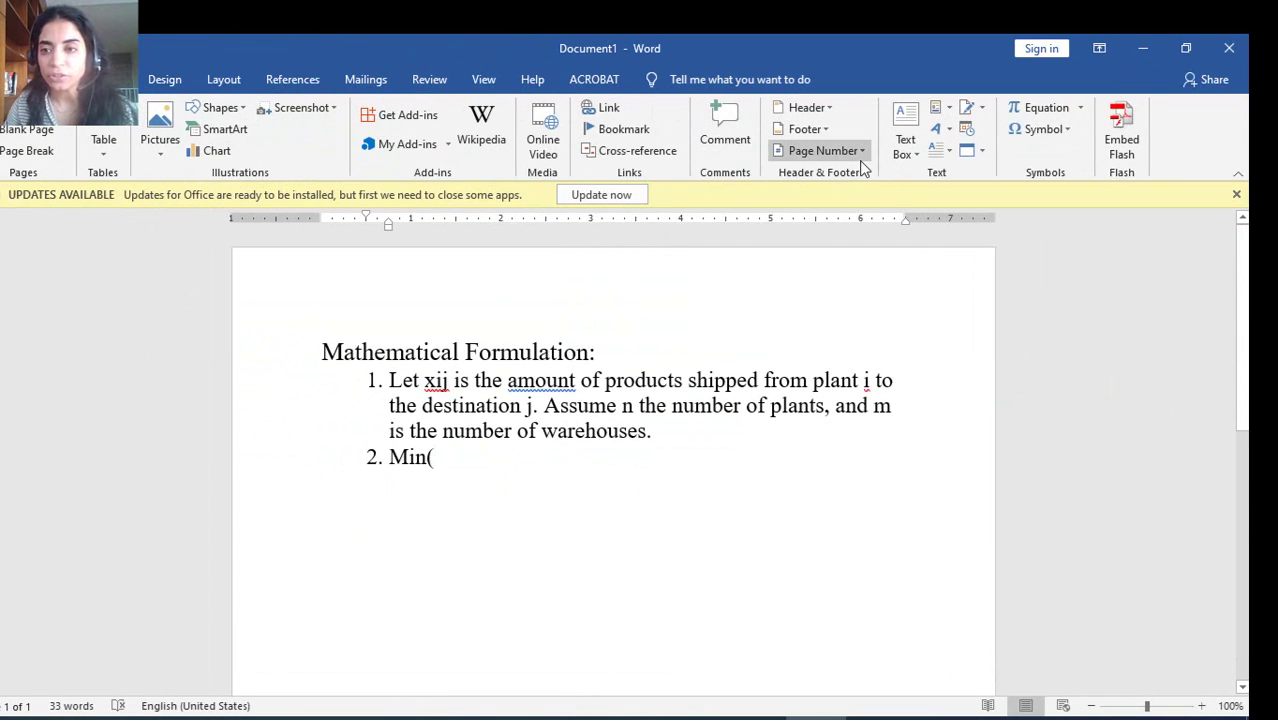
pyautogui.click(1042, 108)
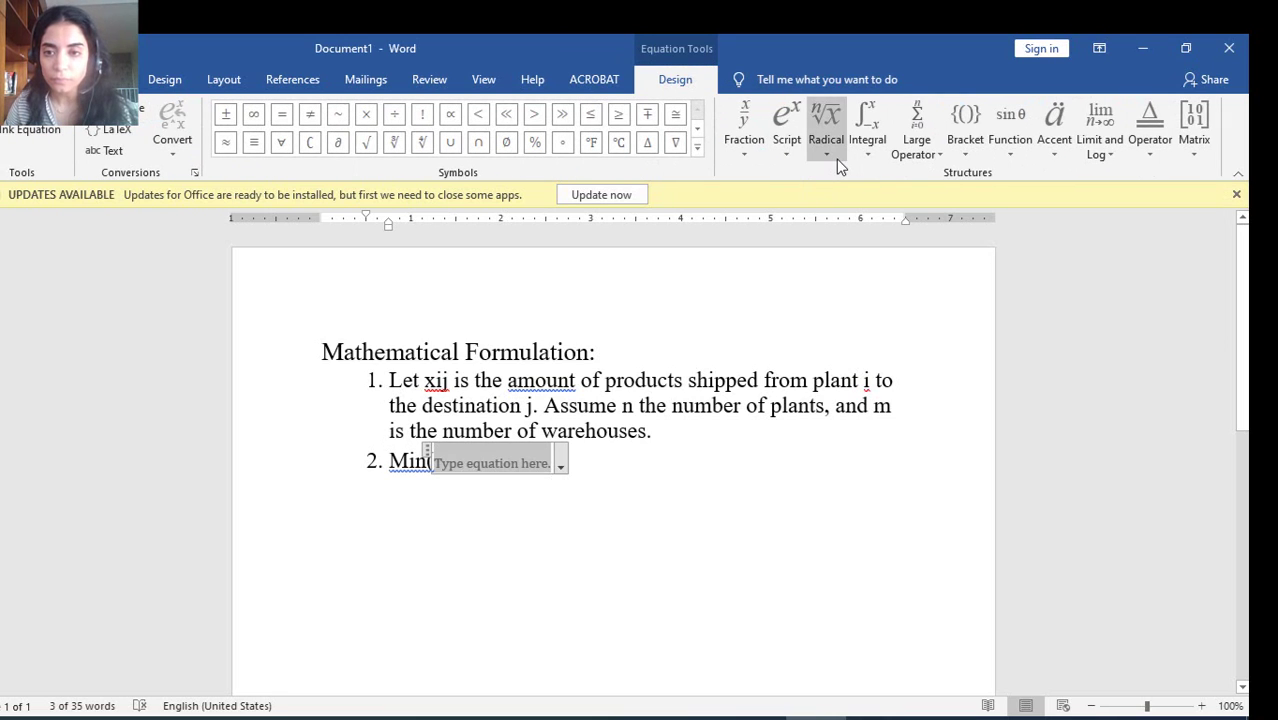
pyautogui.click(915, 147)
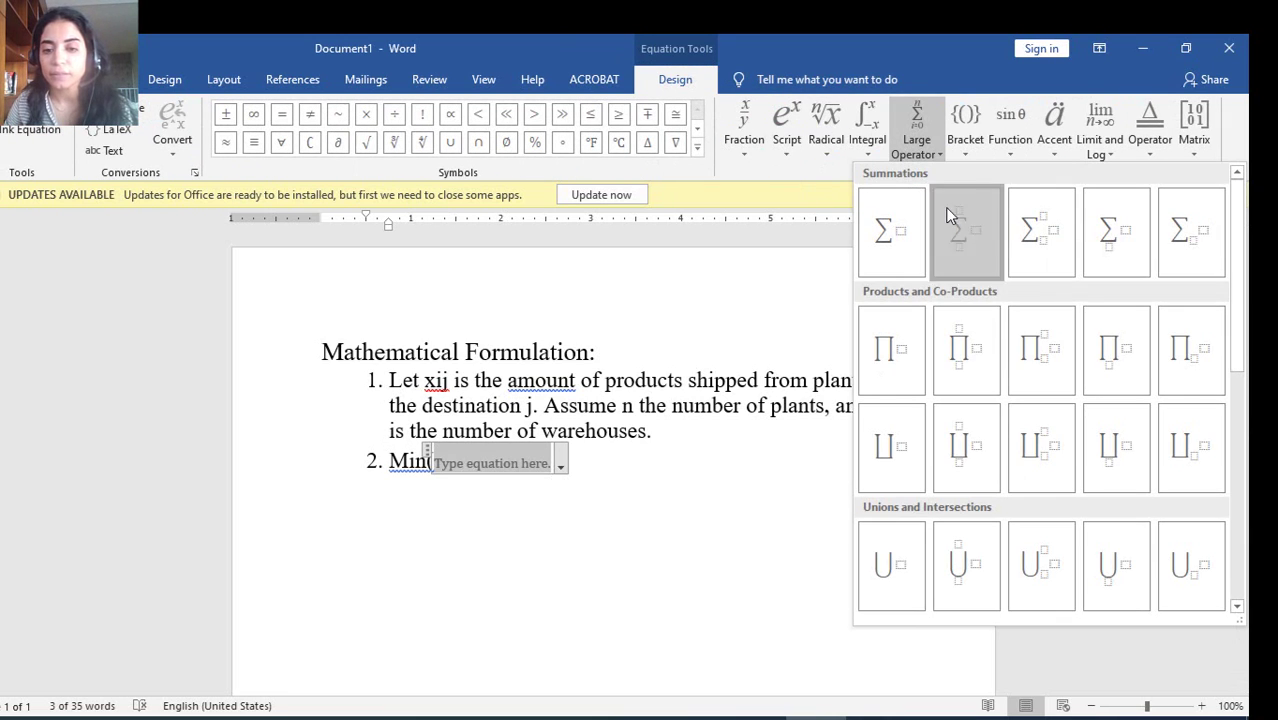
pyautogui.click(972, 230)
pyautogui.click(457, 455)
pyautogui.click(459, 468)
pyautogui.write('1')
pyautogui.click(459, 453)
pyautogui.write('n')
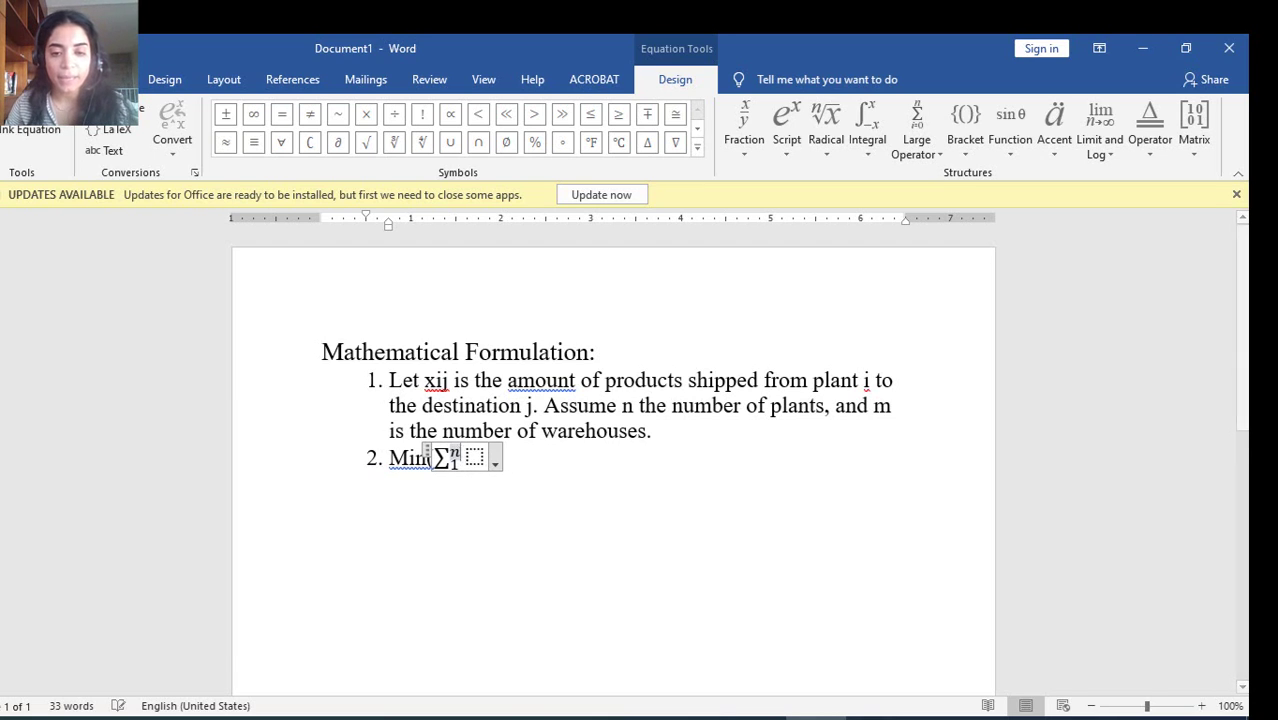
# - Nest a second summation inside the first one, with lower limit 1 and upper limit m
pyautogui.press('Right')
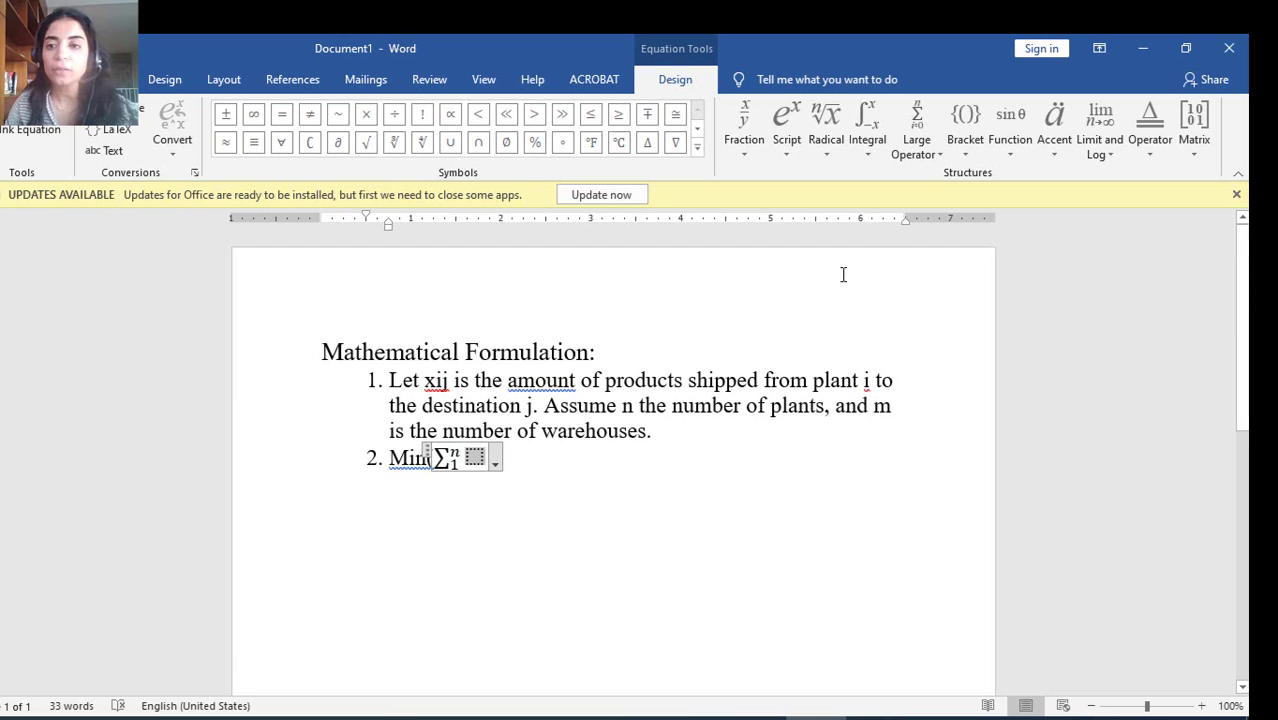
pyautogui.click(916, 125)
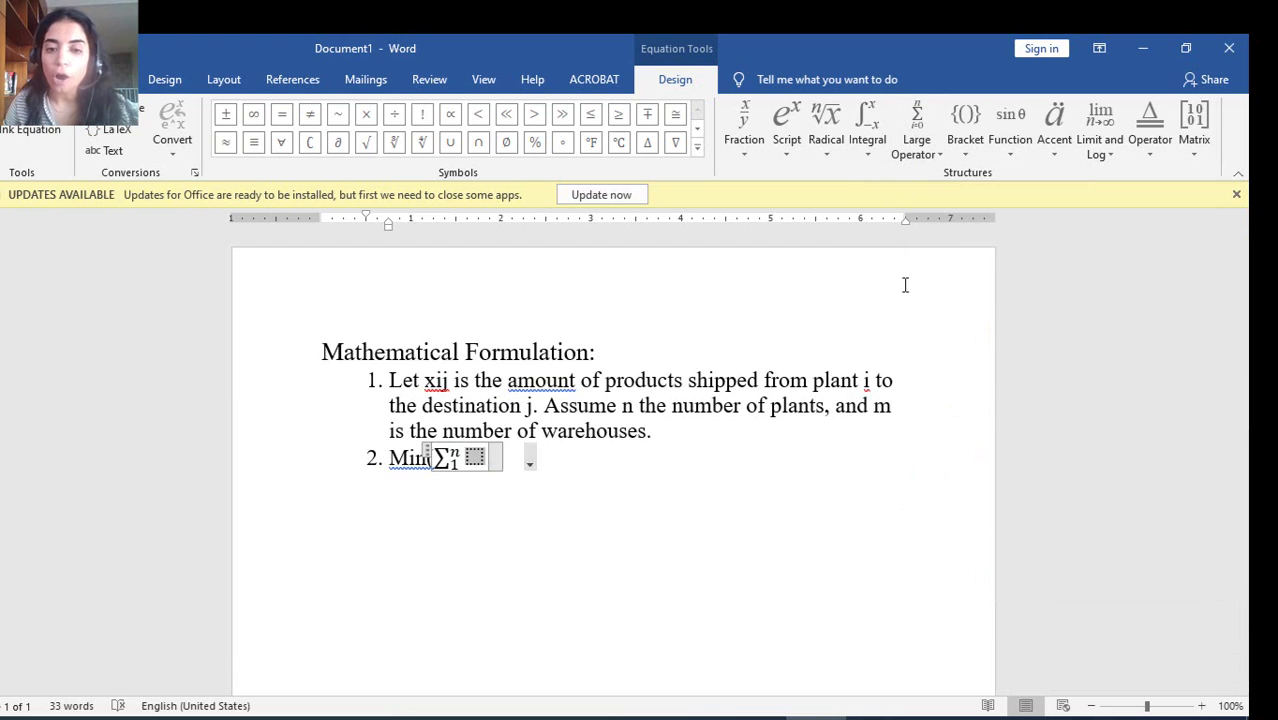
pyautogui.click(487, 467)
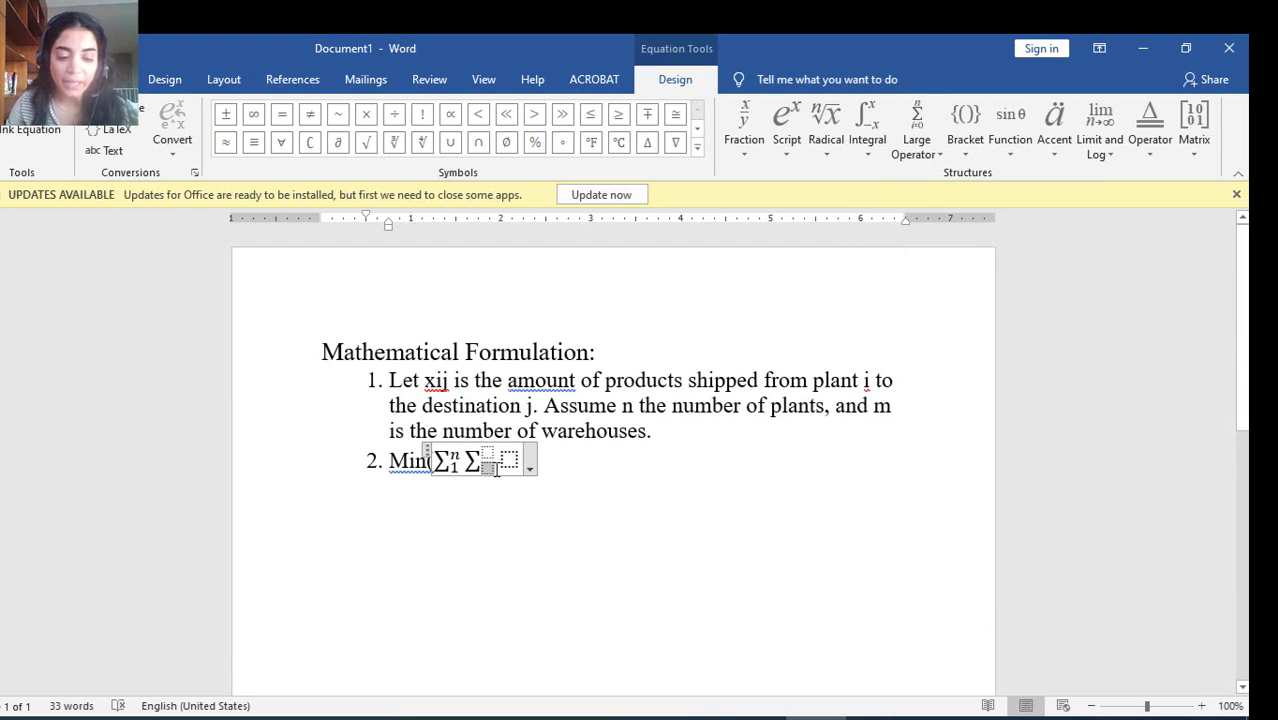
pyautogui.write('1')
pyautogui.click(487, 453)
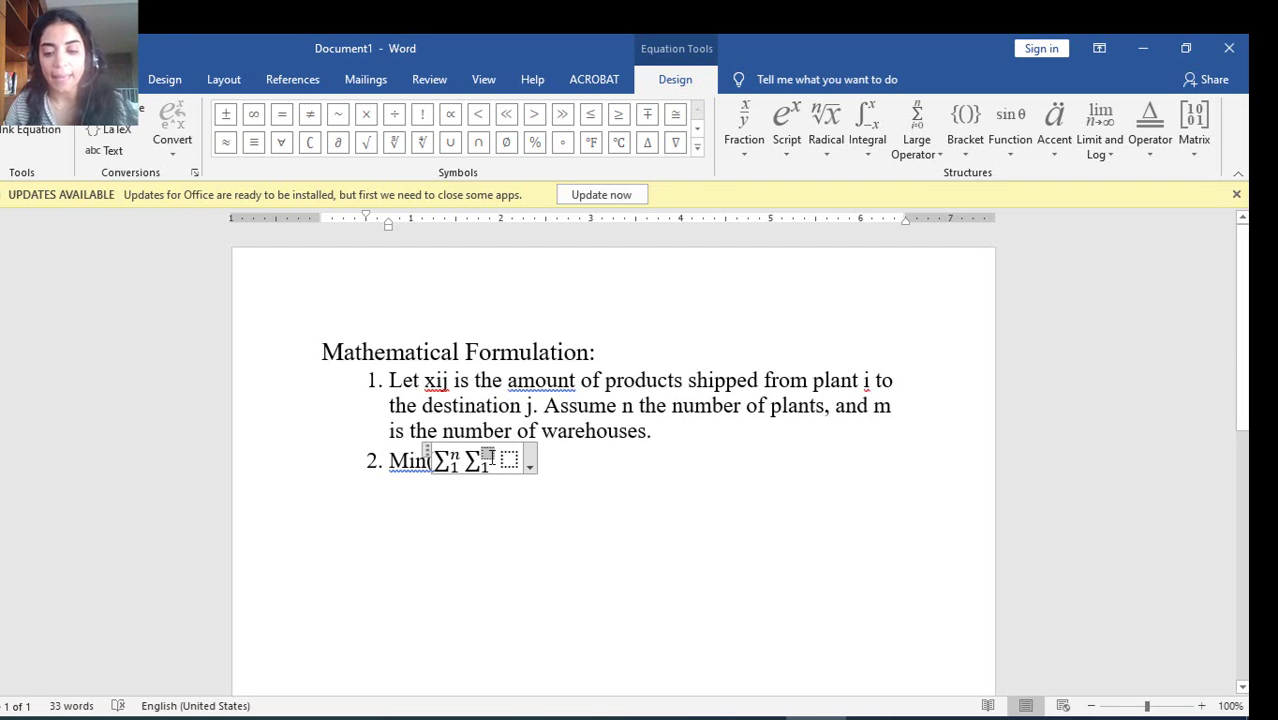
pyautogui.write('m')
# - Enter x_ij C_ij with subscripts as the inner summation's term and close the Min expression with a parenthesis
pyautogui.click(517, 454)
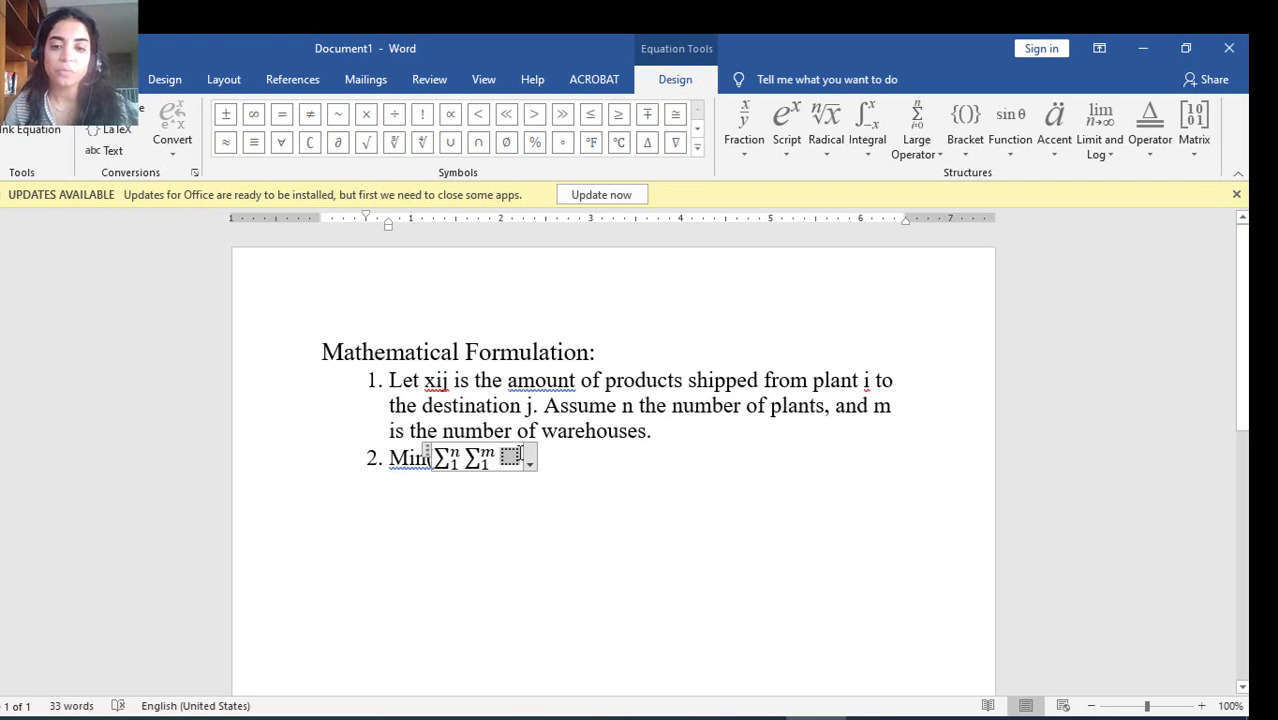
pyautogui.write('x_ij')
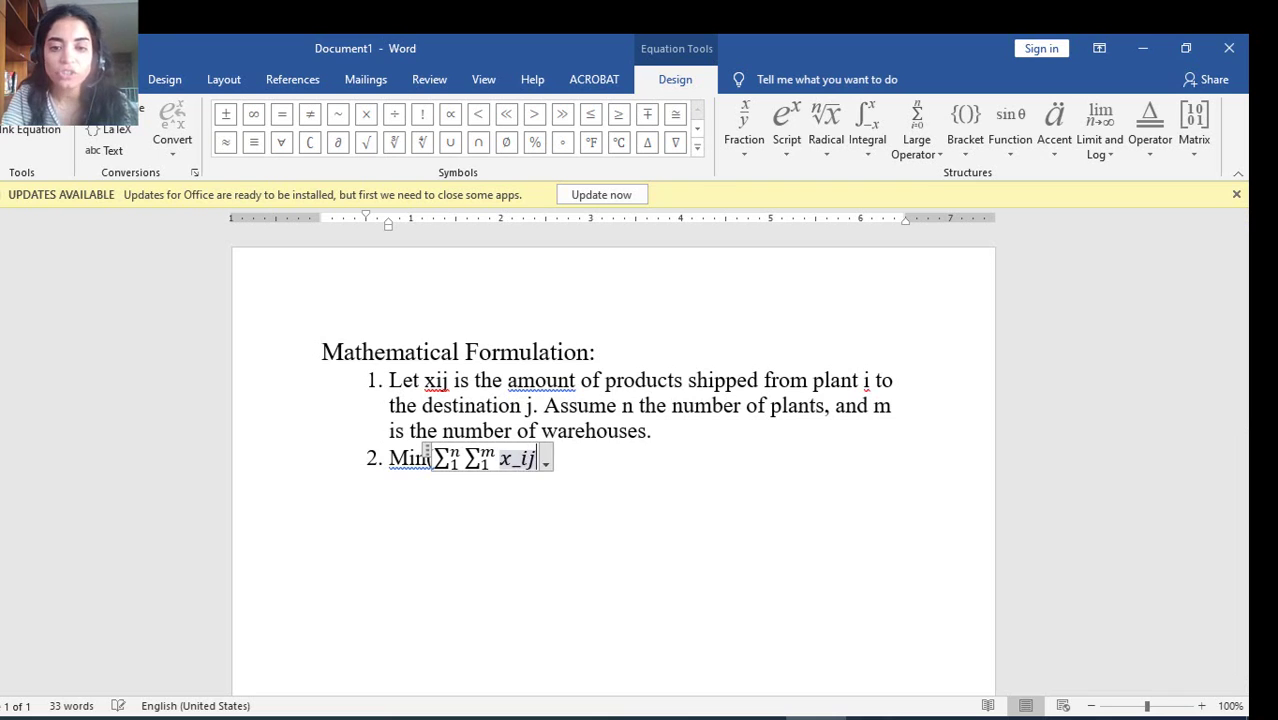
pyautogui.press('space')
pyautogui.write('C_ij')
pyautogui.press('space')
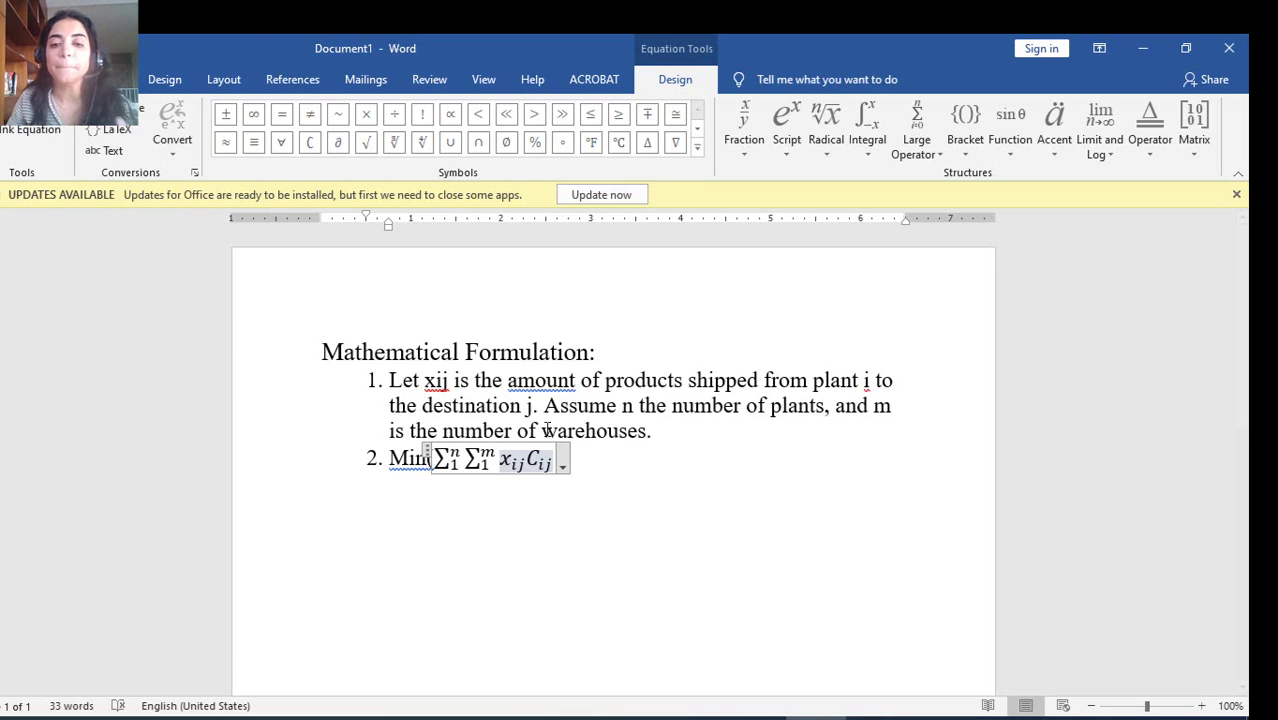
pyautogui.click(542, 510)
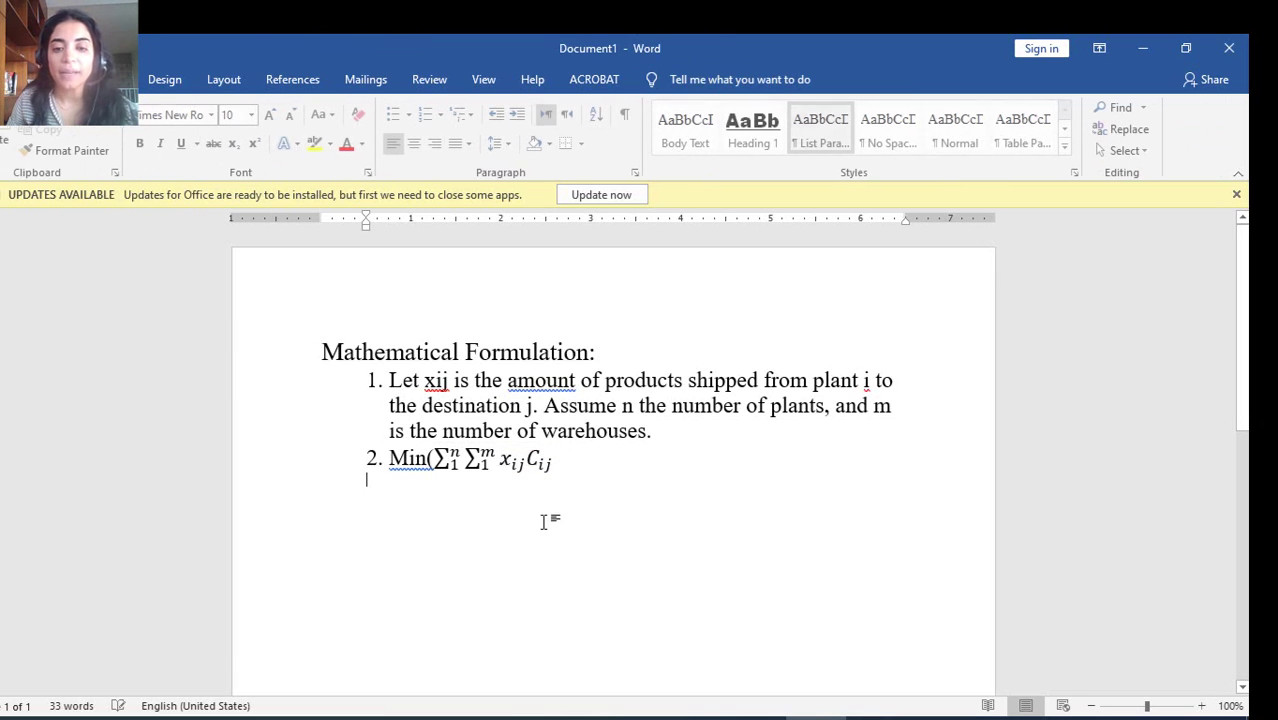
pyautogui.click(565, 452)
pyautogui.write(')')
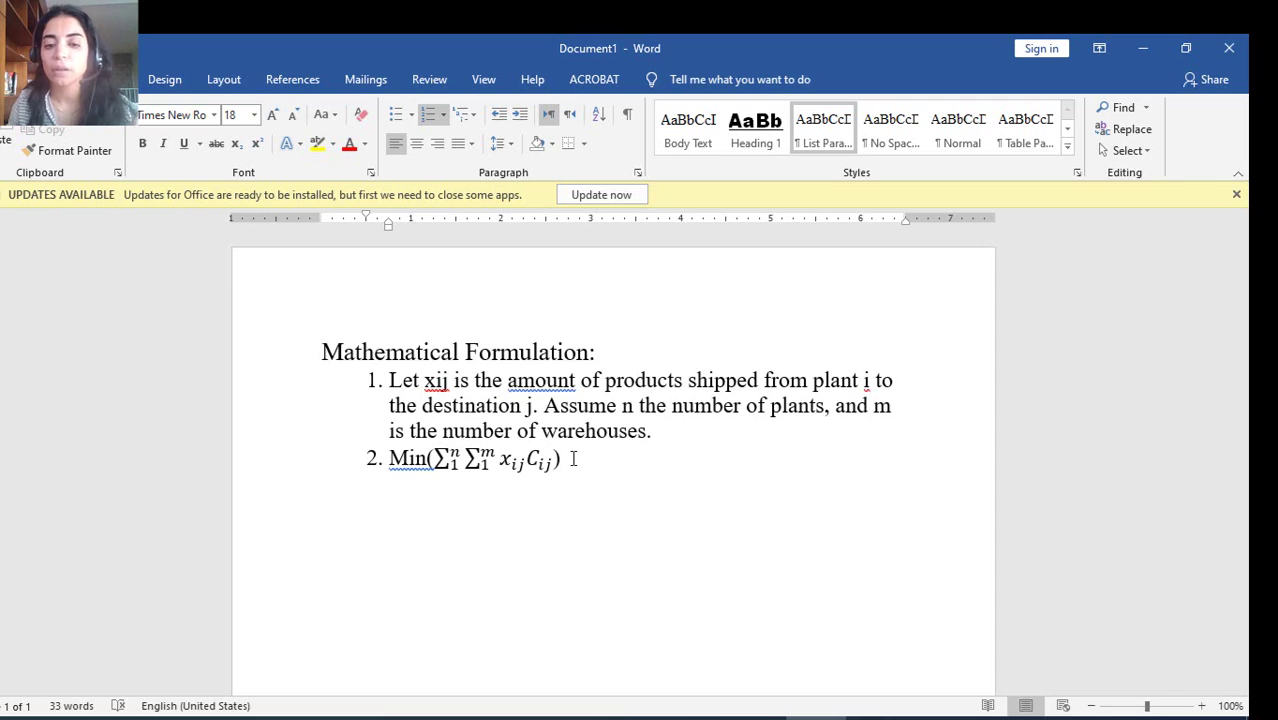
# - Start a third numbered item and restore the document window to its smaller size beside the transportation table
pyautogui.press('Return')
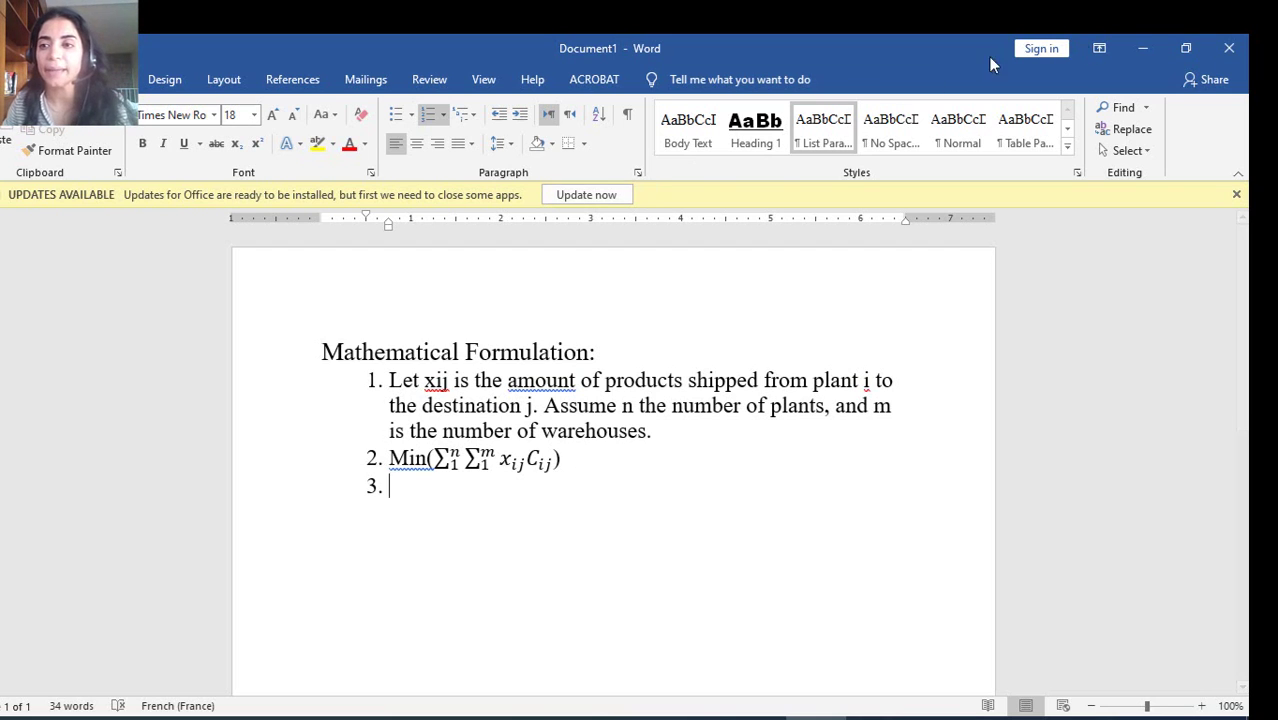
pyautogui.click(1180, 46)
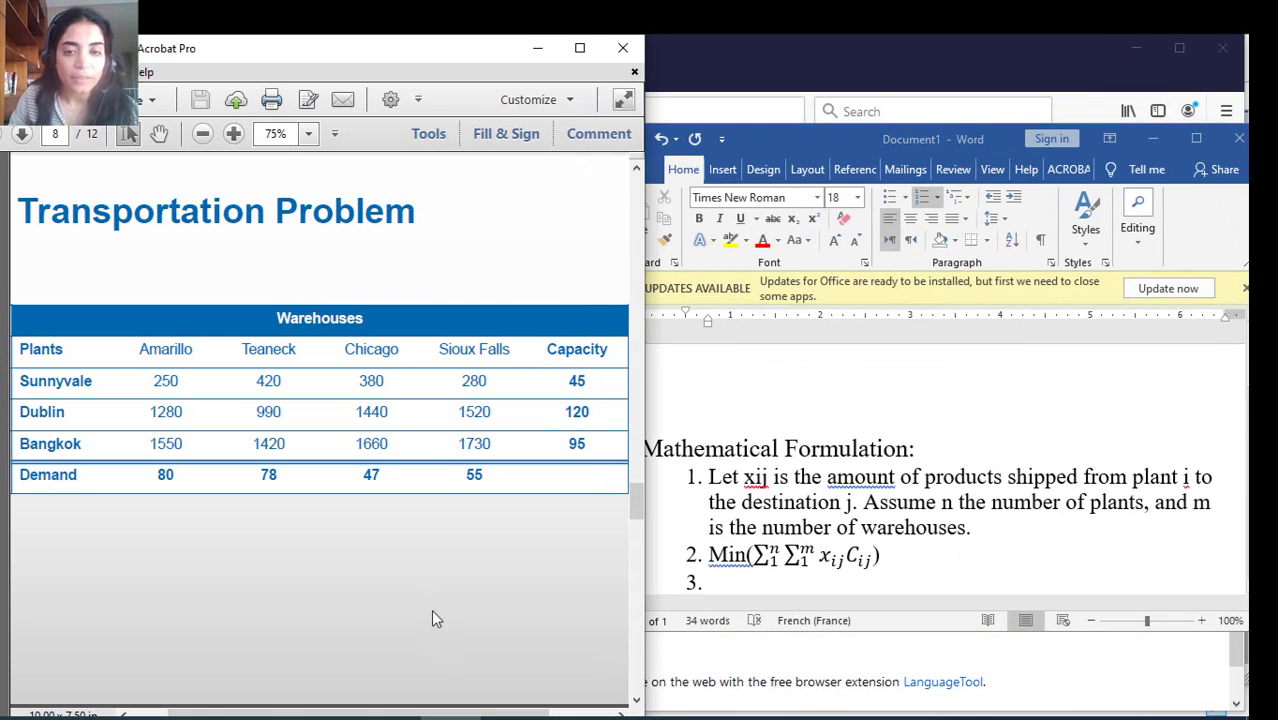